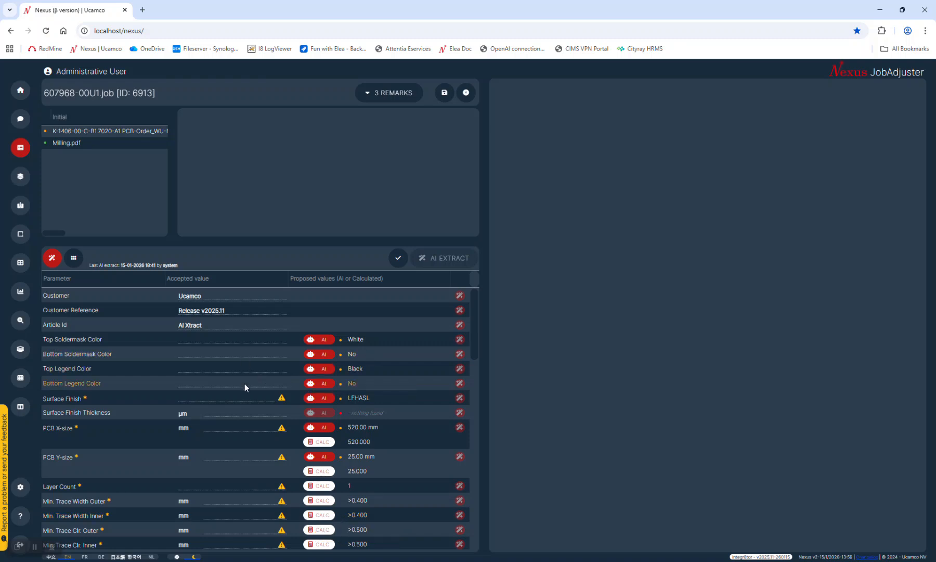
# Check the AI-proposed Top Soldermask Color against section 13 of the order PDF and accept White.
pyautogui.scroll(-1, 237, 393)
pyautogui.scroll(-6, 238, 392)
pyautogui.scroll(5, 242, 472)
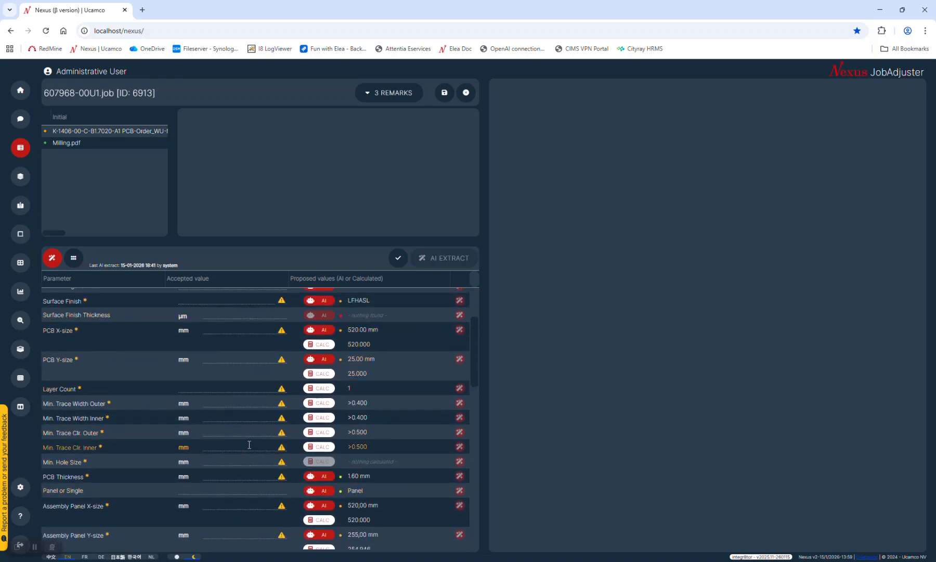
pyautogui.scroll(4, 257, 390)
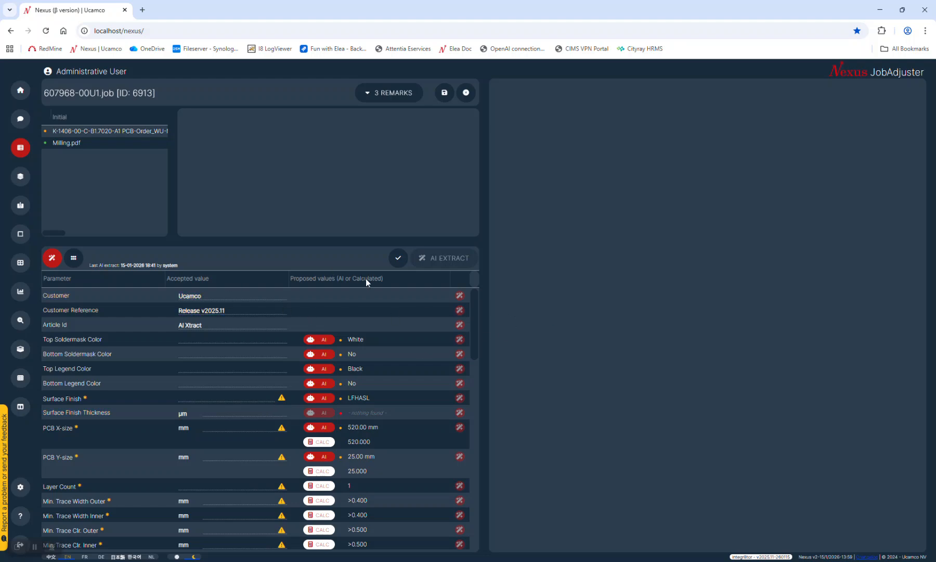
pyautogui.click(363, 343)
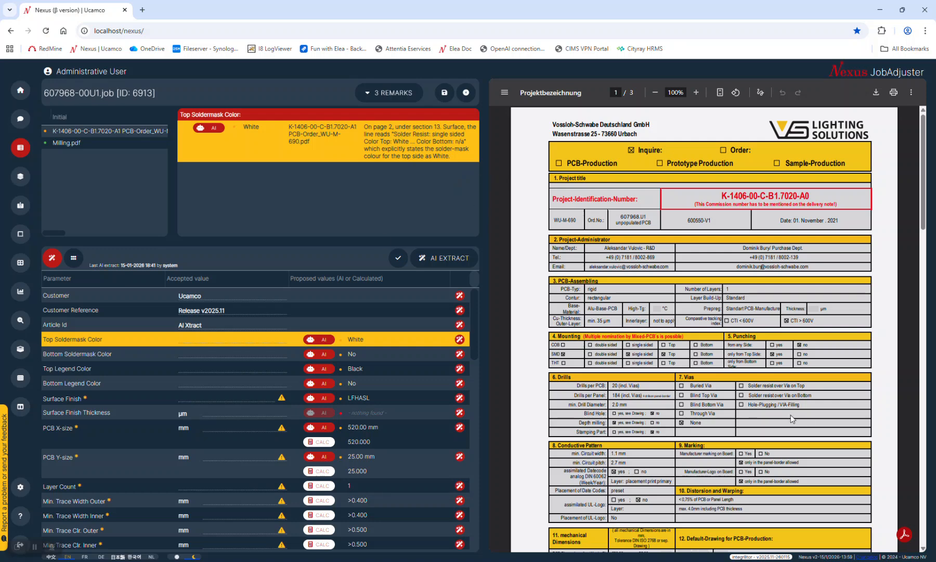
pyautogui.scroll(-3, 791, 411)
pyautogui.scroll(-4, 789, 408)
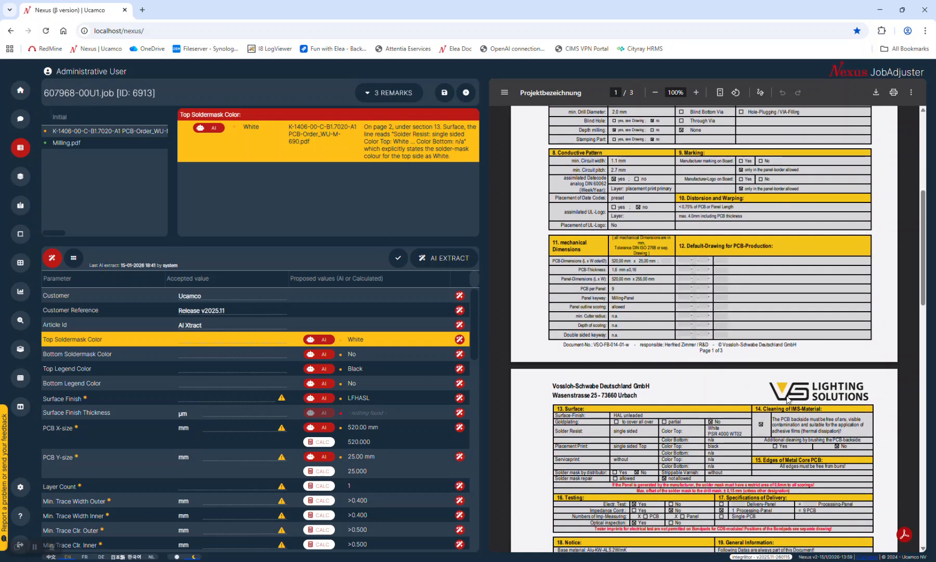
pyautogui.scroll(-1, 764, 339)
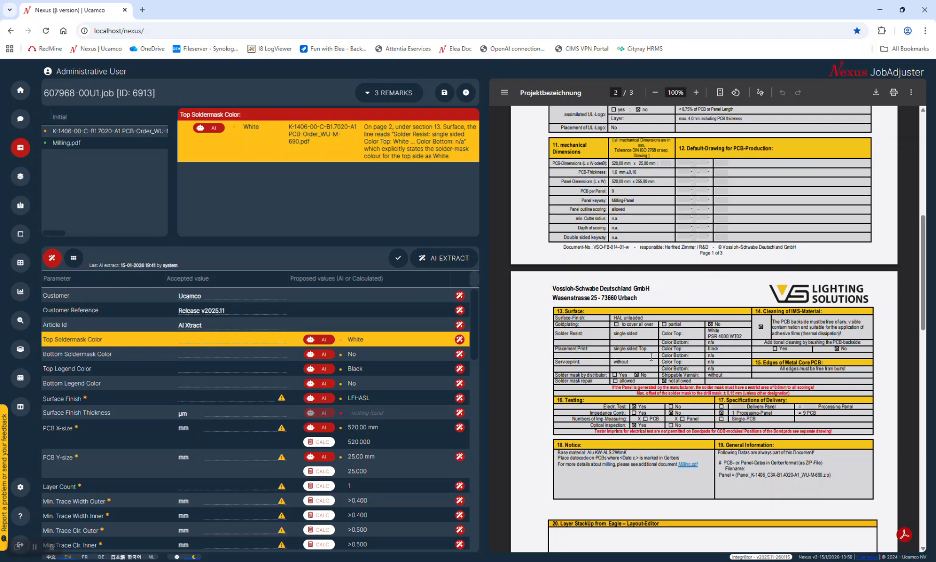
pyautogui.scroll(5, 655, 370)
pyautogui.moveTo(655, 549); pyautogui.dragTo(600, 549)
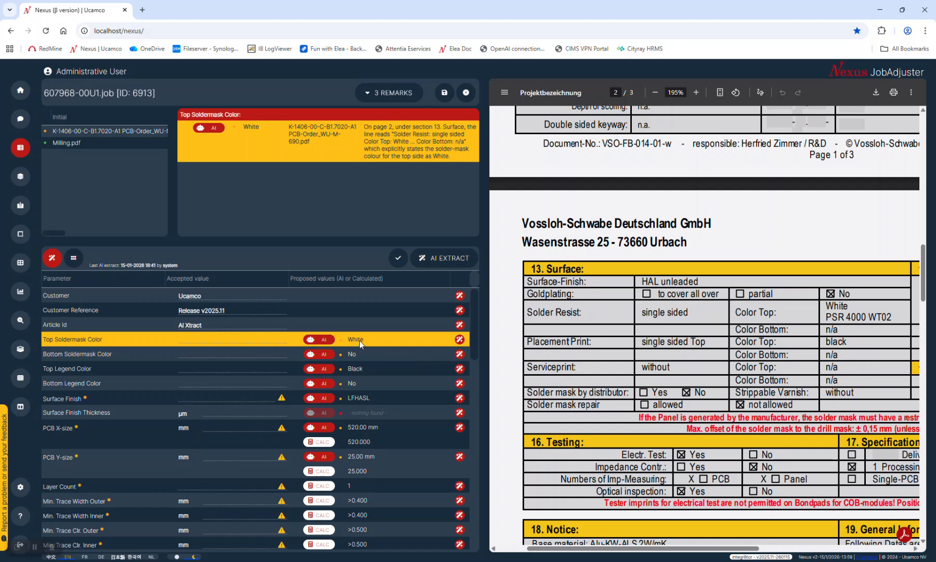
pyautogui.click(326, 341)
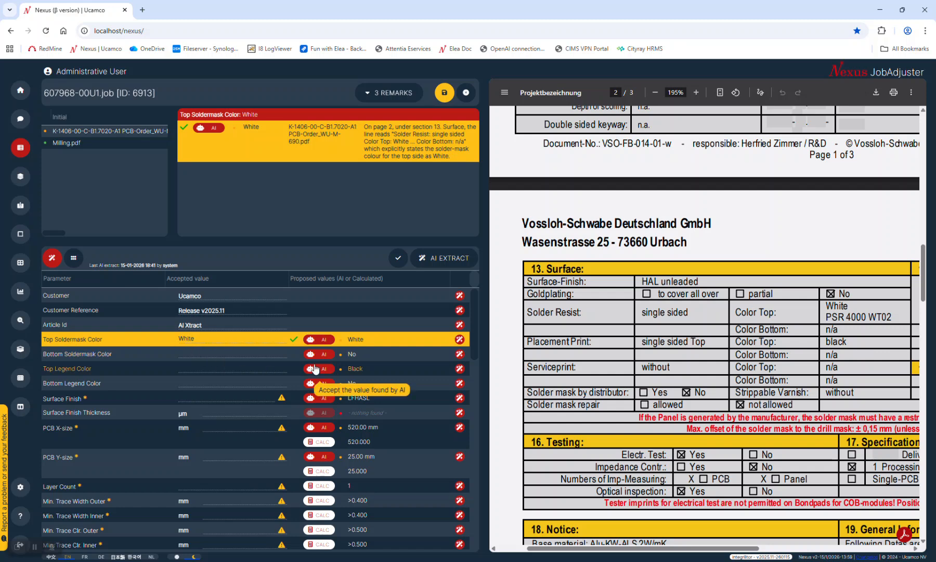
# Review the AI reasoning for Bottom Soldermask Color, Top Legend Color and Surface Finish, and mark the matching surface-finish line in the PDF.
pyautogui.click(349, 354)
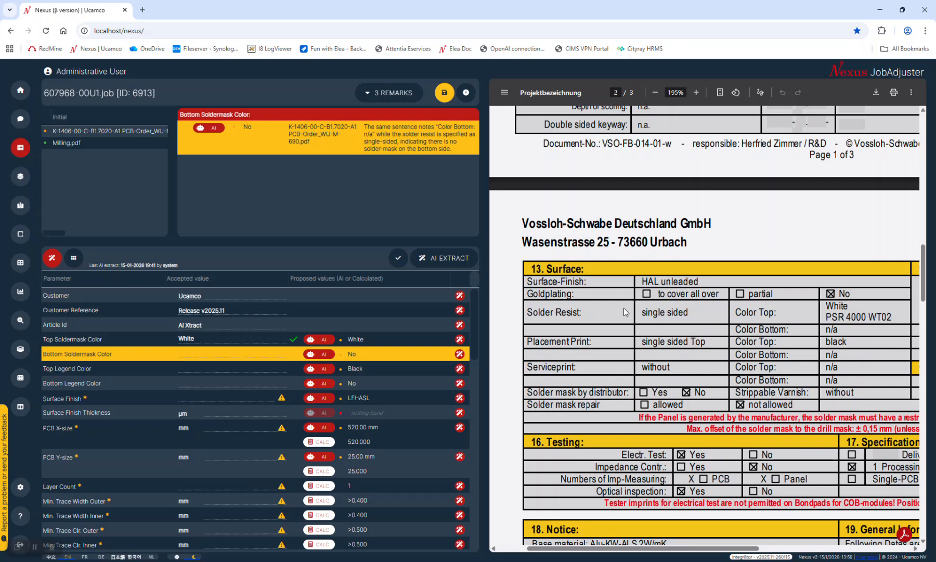
pyautogui.click(359, 366)
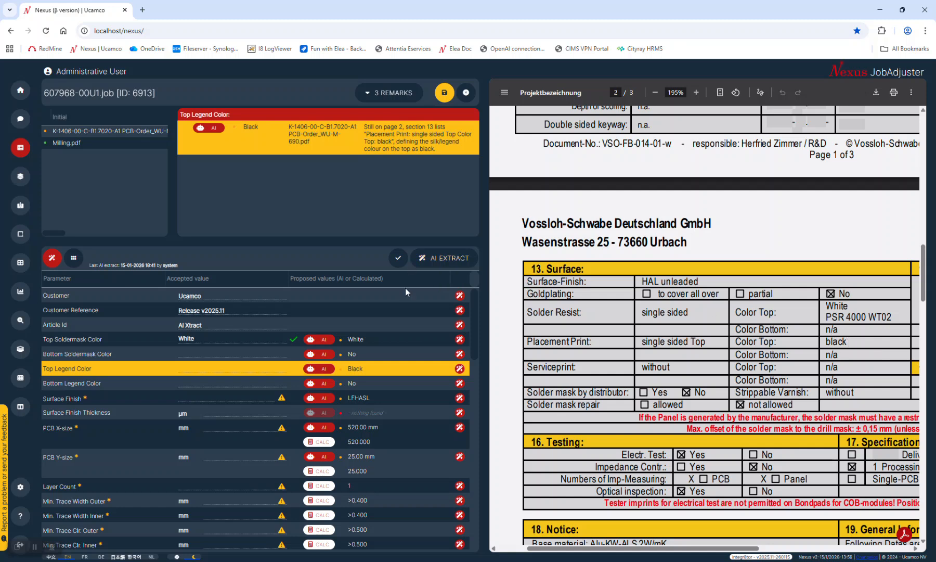
pyautogui.click(368, 399)
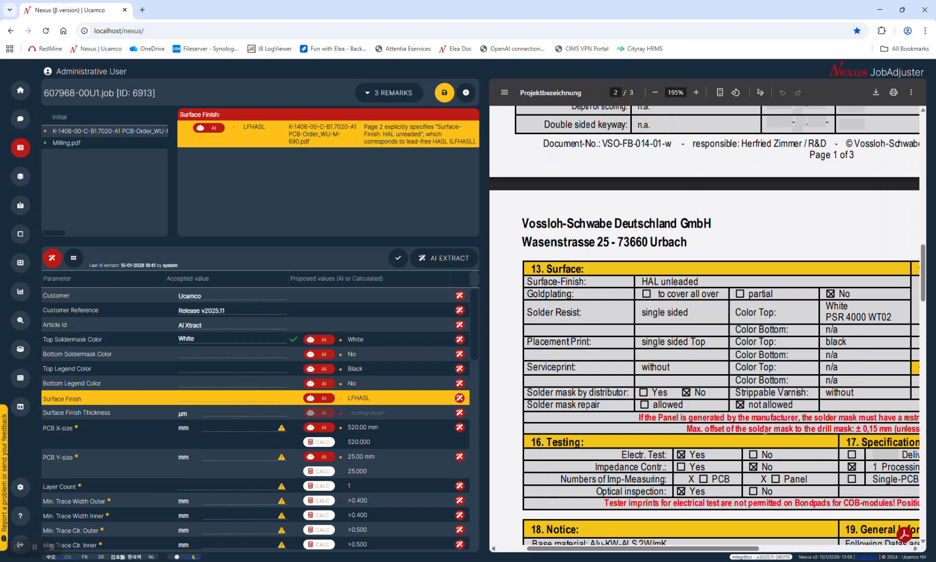
pyautogui.moveTo(535, 281); pyautogui.dragTo(708, 281)
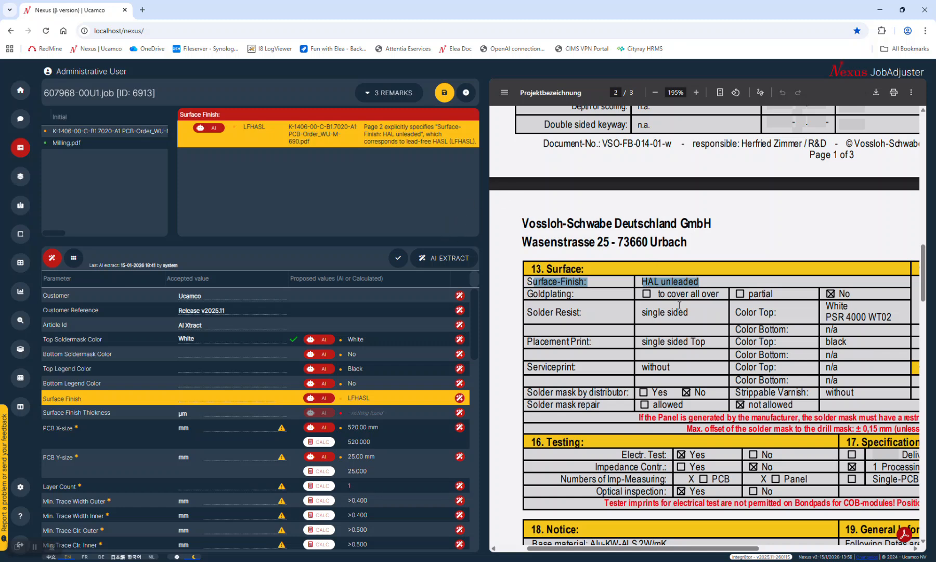
# Check the available Surface Finish options and accept the AI-proposed LFHASL value.
pyautogui.click(221, 397)
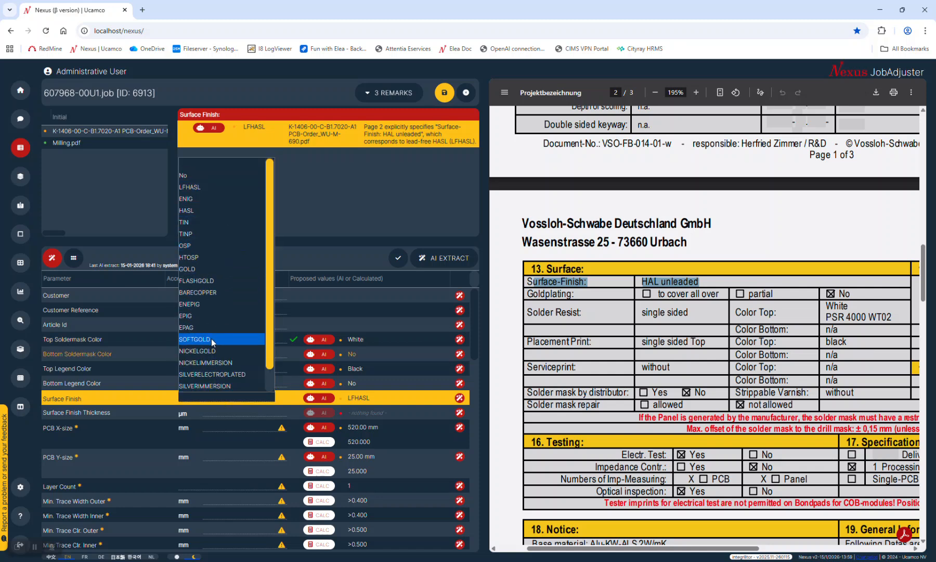
pyautogui.click(332, 211)
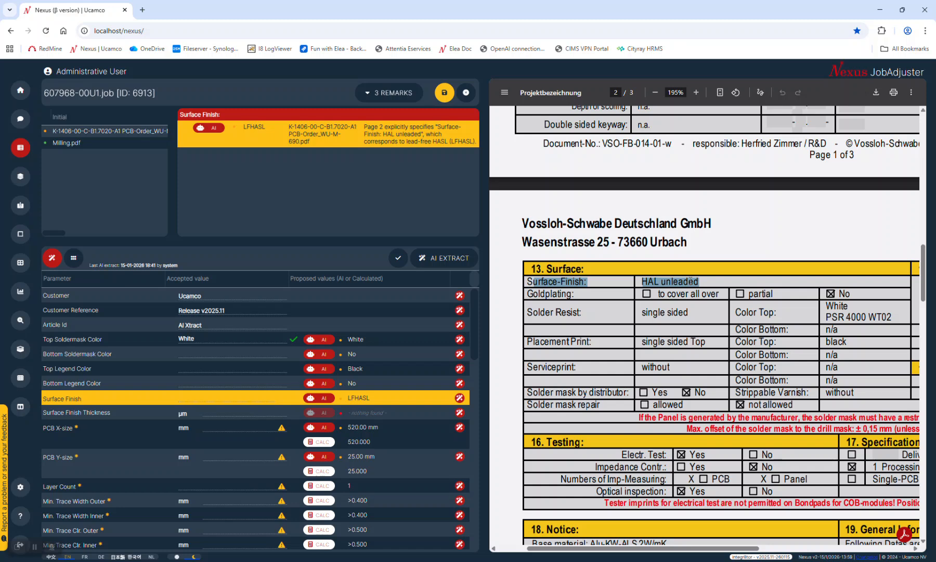
pyautogui.click(360, 398)
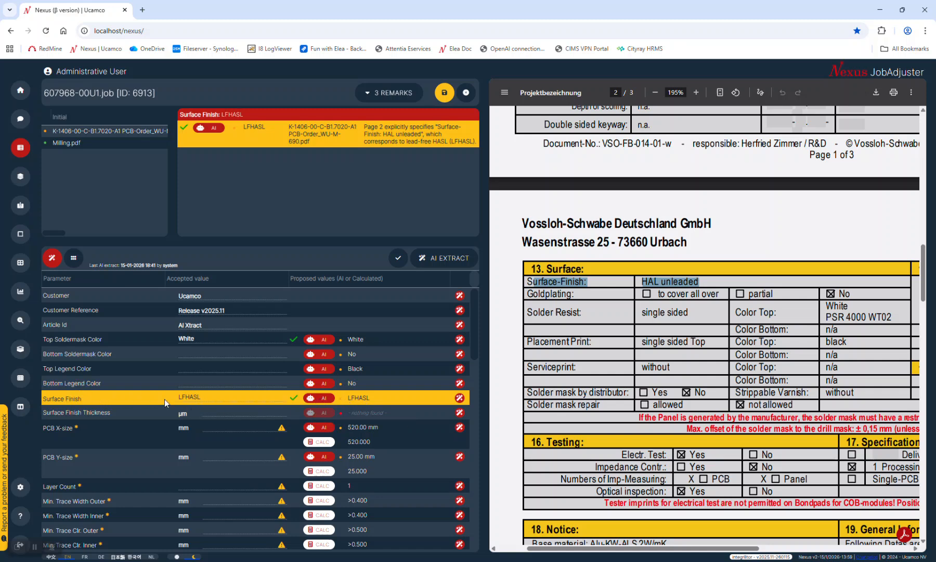
pyautogui.click(214, 400)
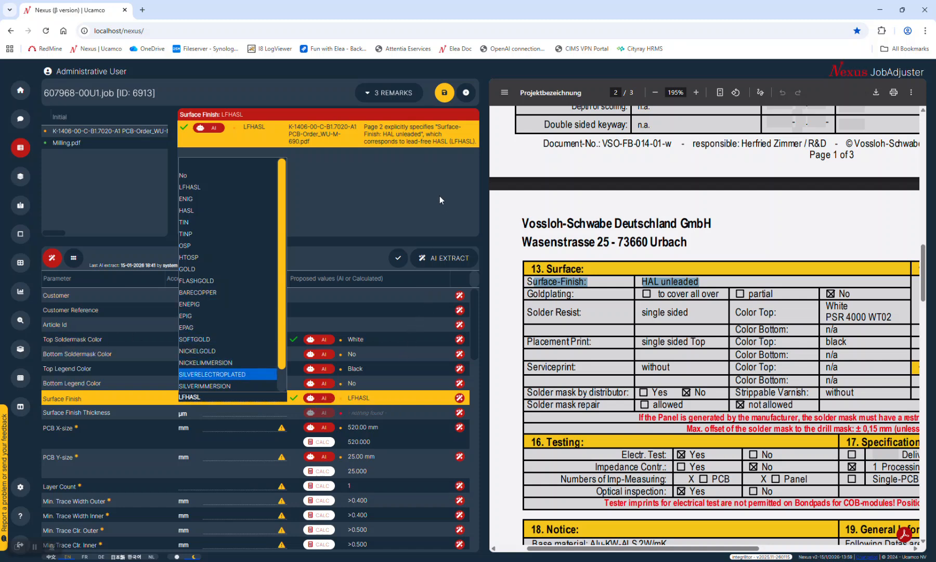
pyautogui.click(439, 227)
# Compare the AI and calculated PCB X-size proposals with the mechanical dimensions in section 11 of the order PDF.
pyautogui.scroll(-1, 404, 371)
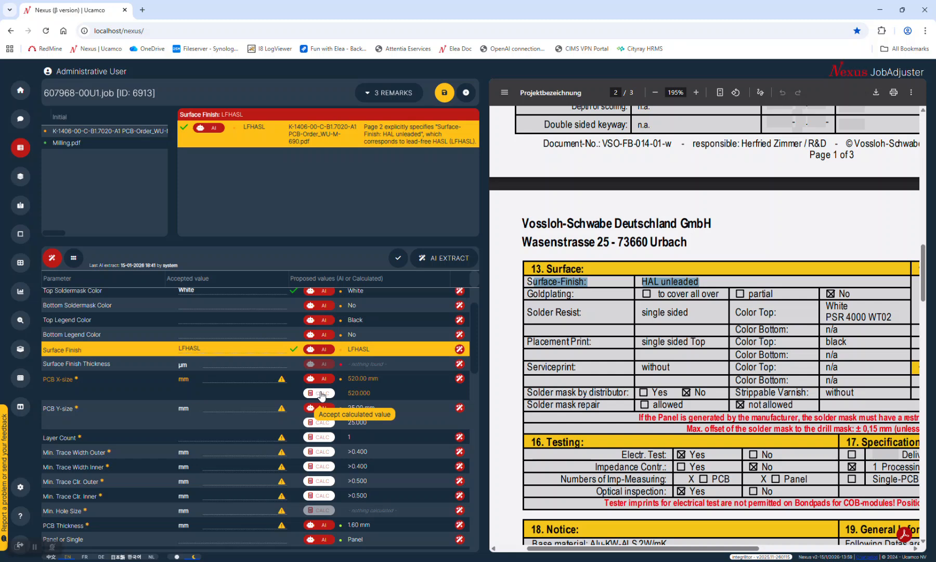
pyautogui.click(359, 381)
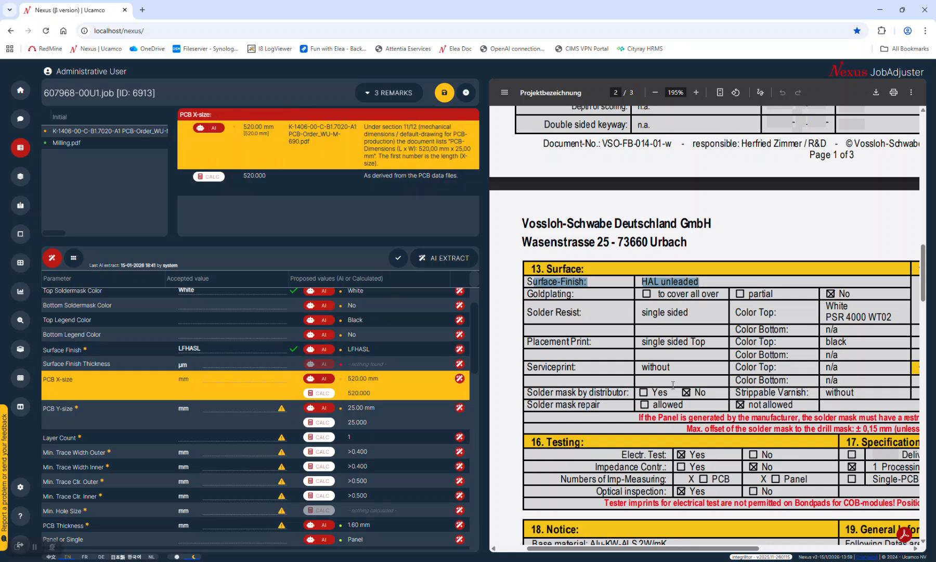
pyautogui.scroll(-4, 680, 375)
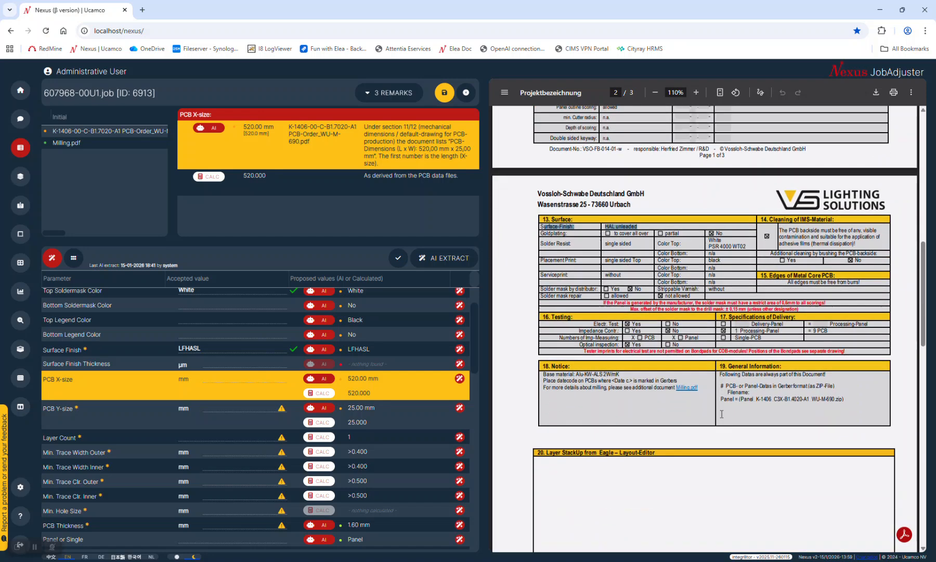
pyautogui.scroll(3, 721, 411)
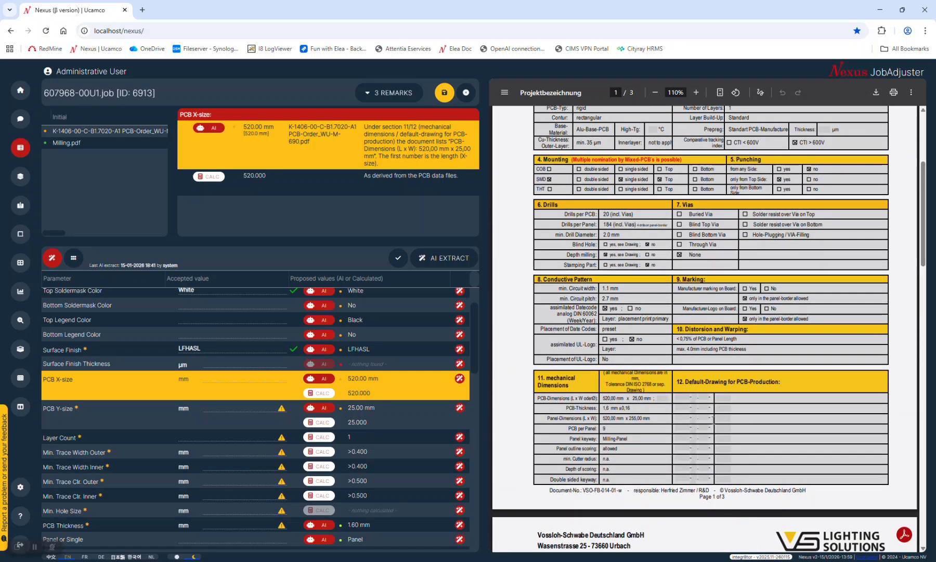
pyautogui.scroll(3, 613, 419)
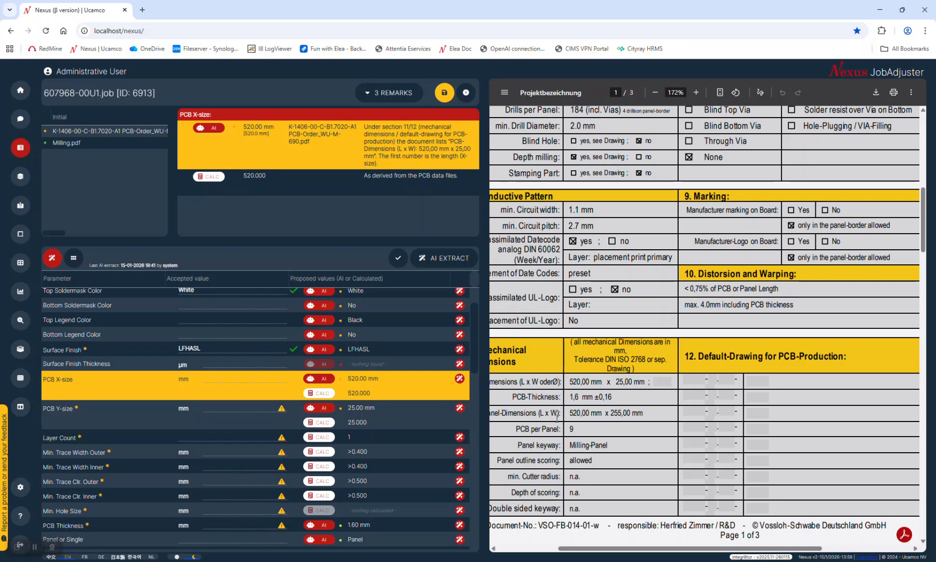
pyautogui.moveTo(605, 549); pyautogui.dragTo(569, 549)
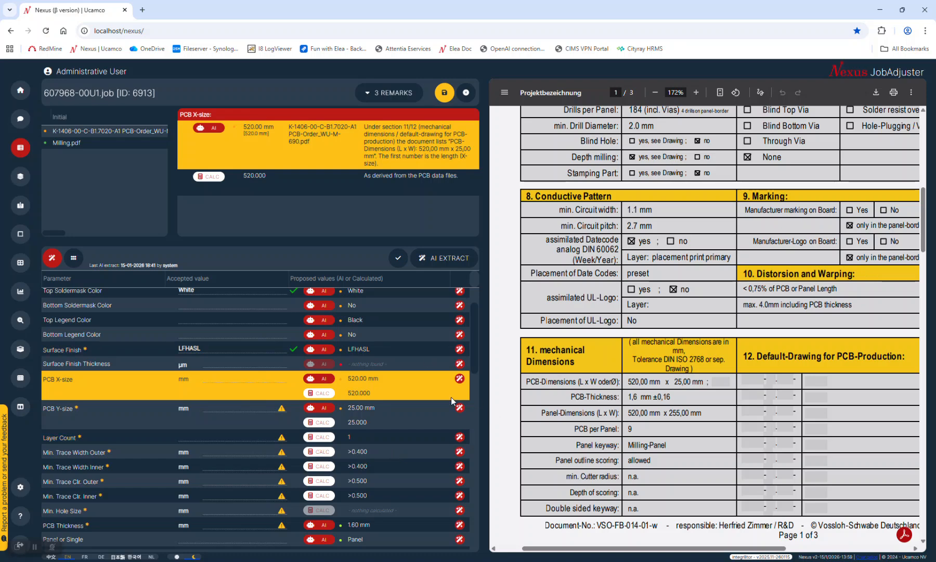
# Close the current job in the technical requirements editor, discarding all unsaved changes.
pyautogui.scroll(-1, 452, 397)
pyautogui.scroll(-1, 439, 392)
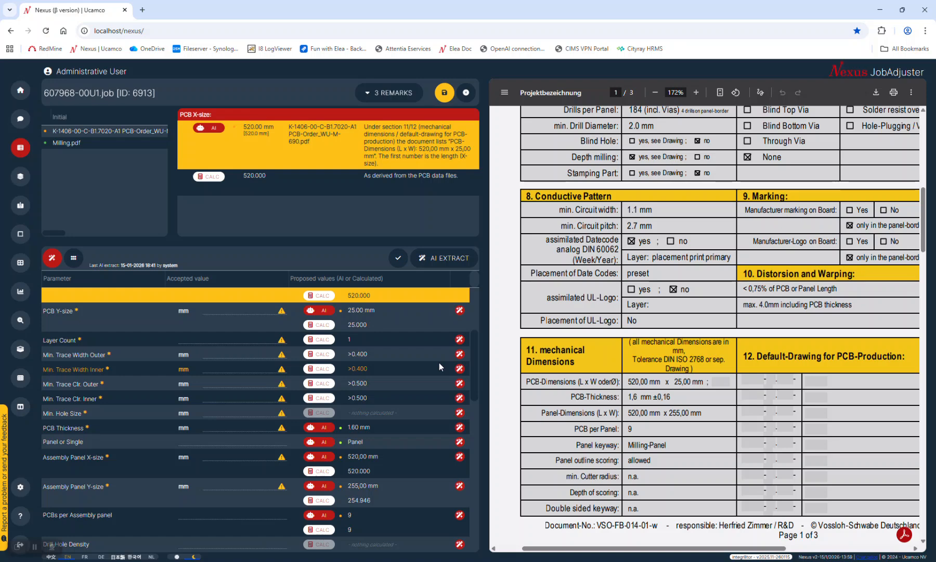
pyautogui.click(467, 94)
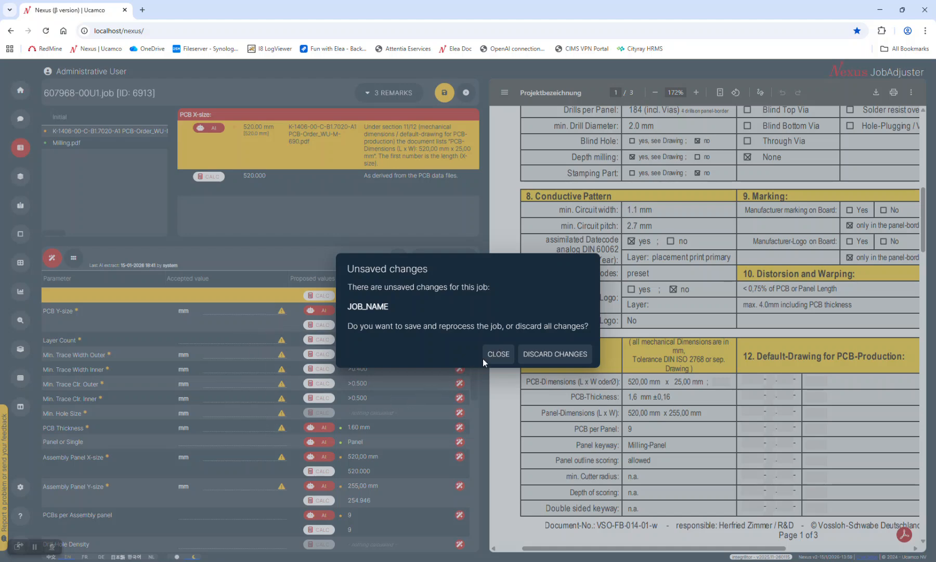
pyautogui.click(498, 354)
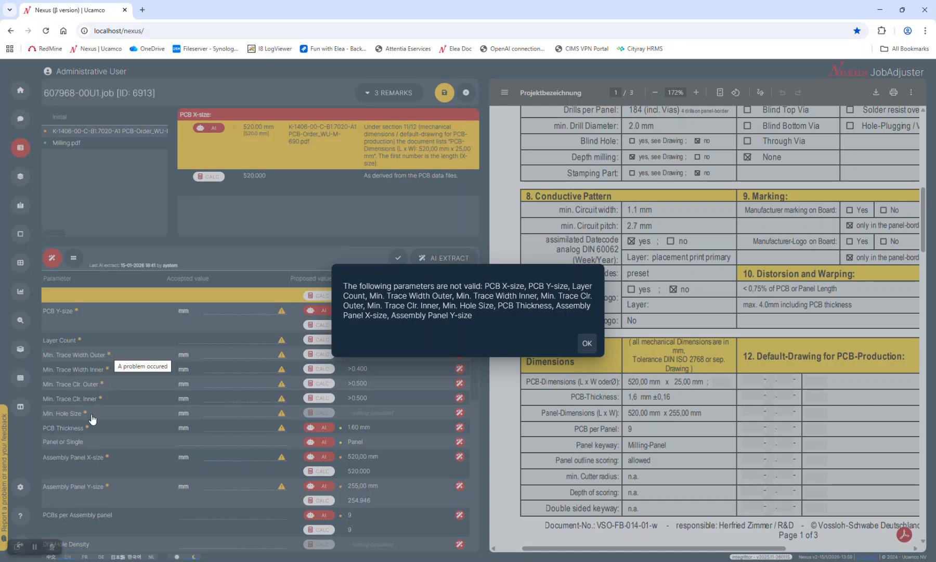
pyautogui.click(633, 328)
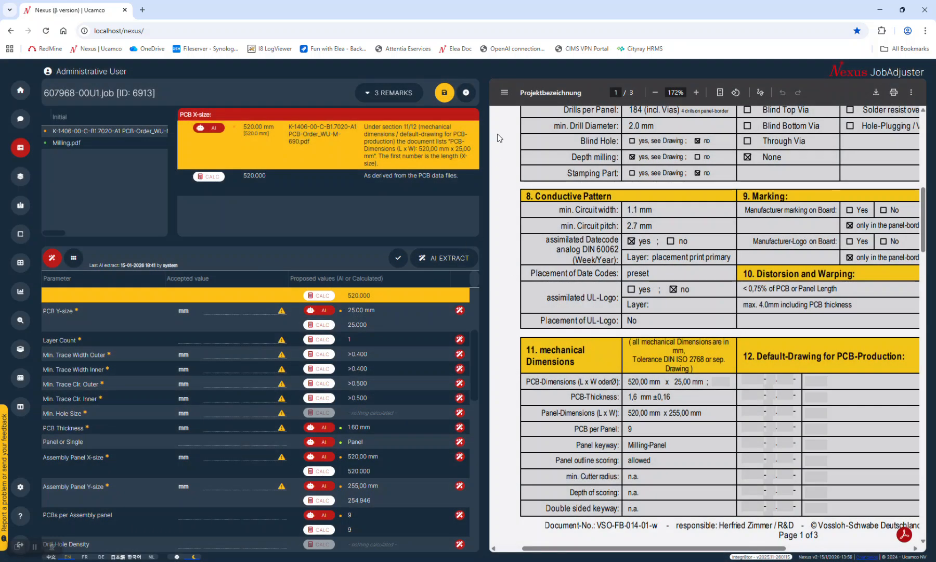
pyautogui.click(467, 93)
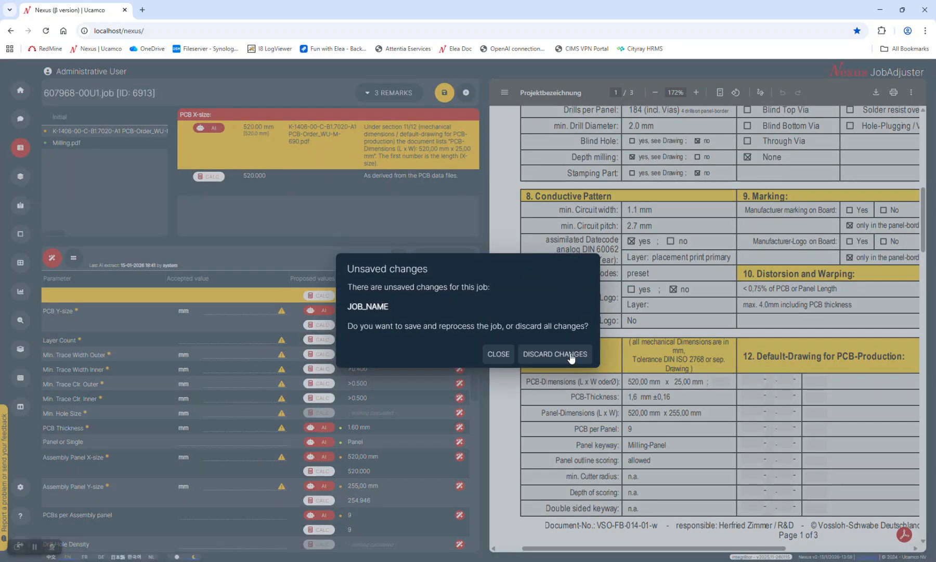
pyautogui.click(570, 356)
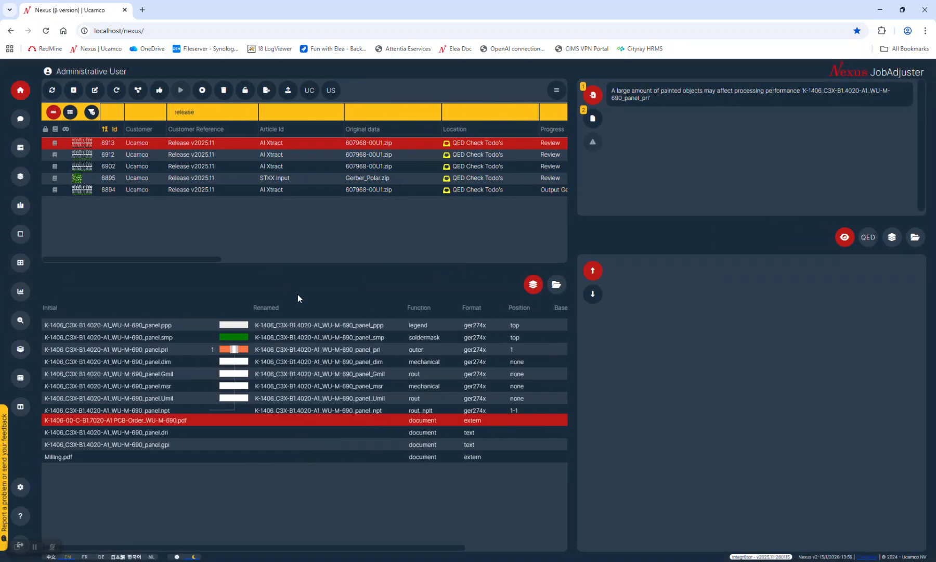
# Open AI Xtract job 6894 in the technical requirements editor and show the beginning of its parameter list.
pyautogui.click(207, 192)
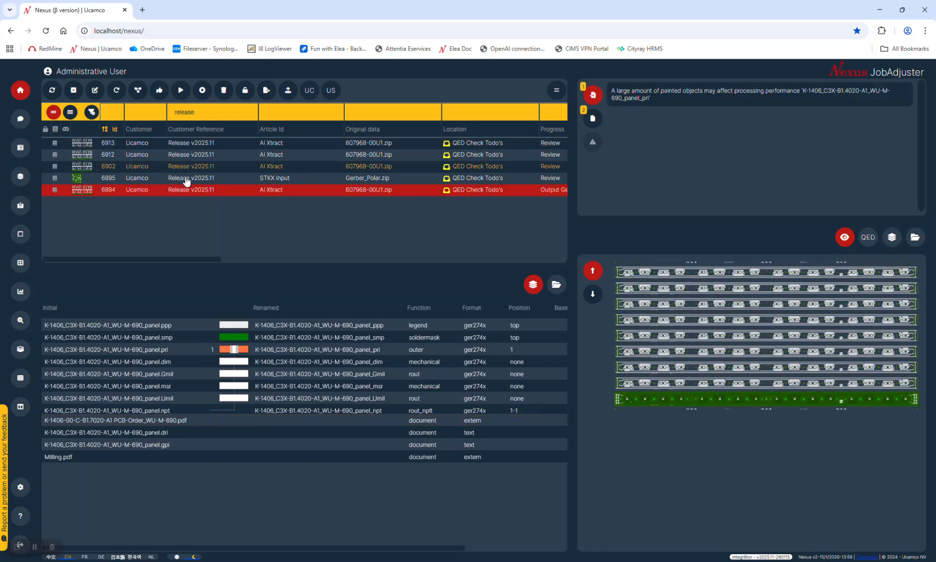
pyautogui.click(20, 150)
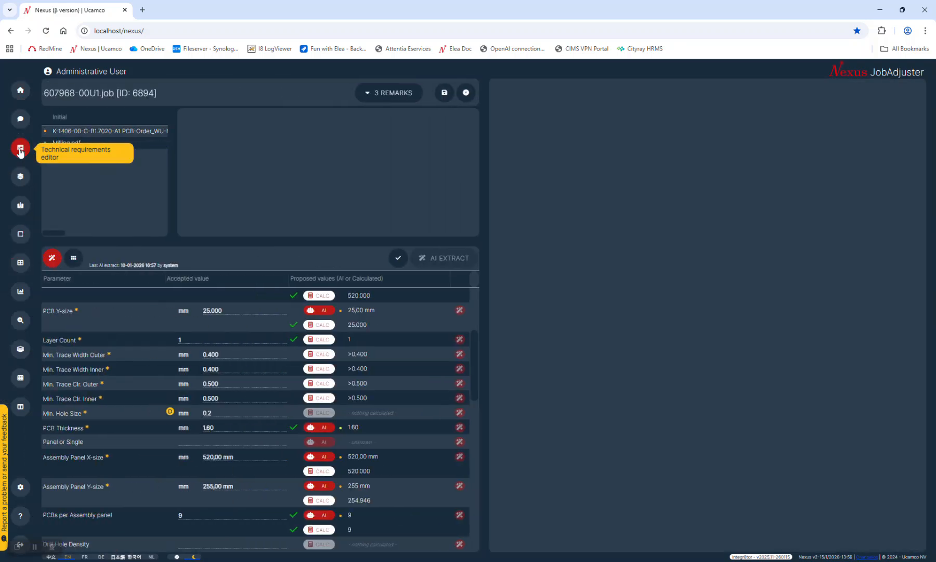
pyautogui.moveTo(476, 375); pyautogui.dragTo(479, 302)
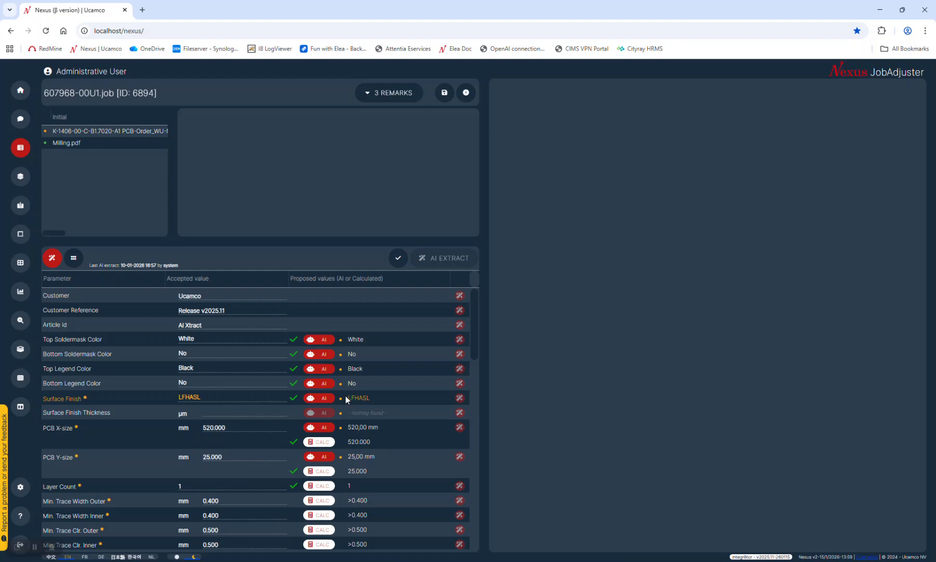
# Review the accepted parameter values and the AI reasoning for Top Soldermask Color and PCB Y-size.
pyautogui.click(359, 339)
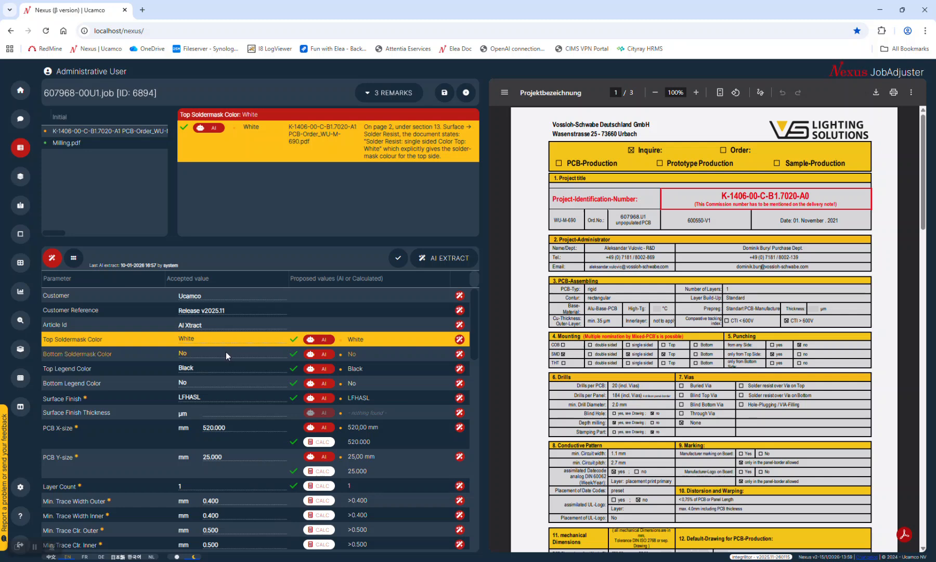
pyautogui.scroll(-1, 239, 430)
pyautogui.scroll(-1, 239, 430)
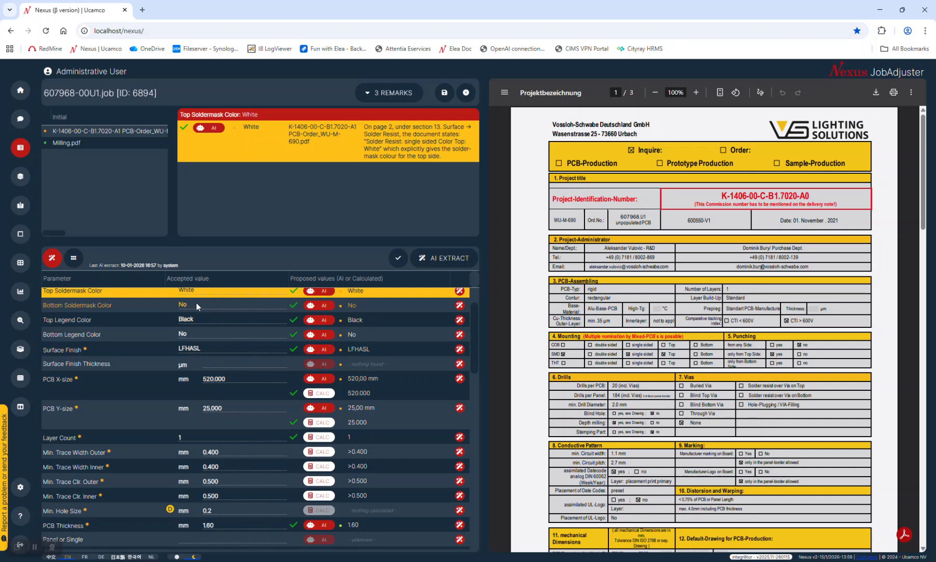
pyautogui.scroll(2, 219, 379)
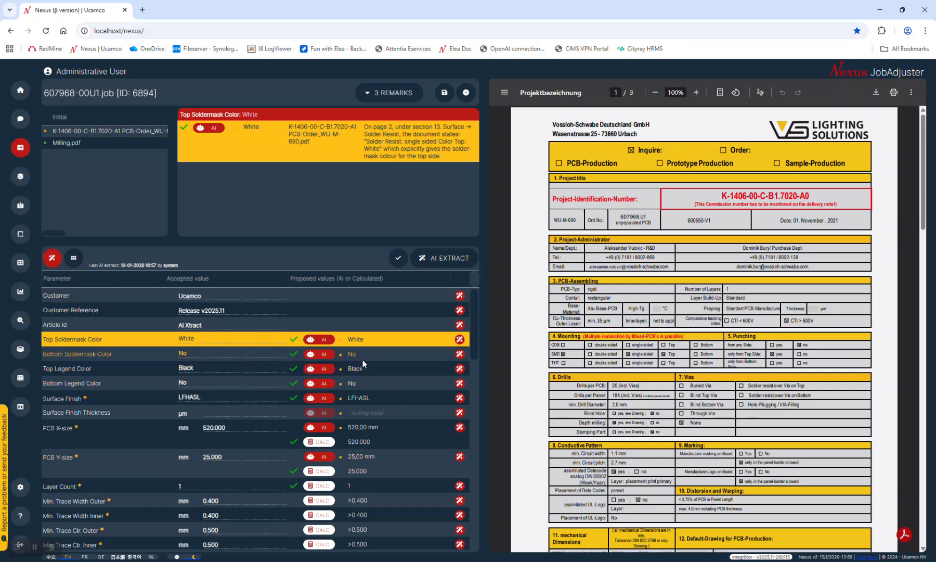
pyautogui.scroll(-3, 366, 385)
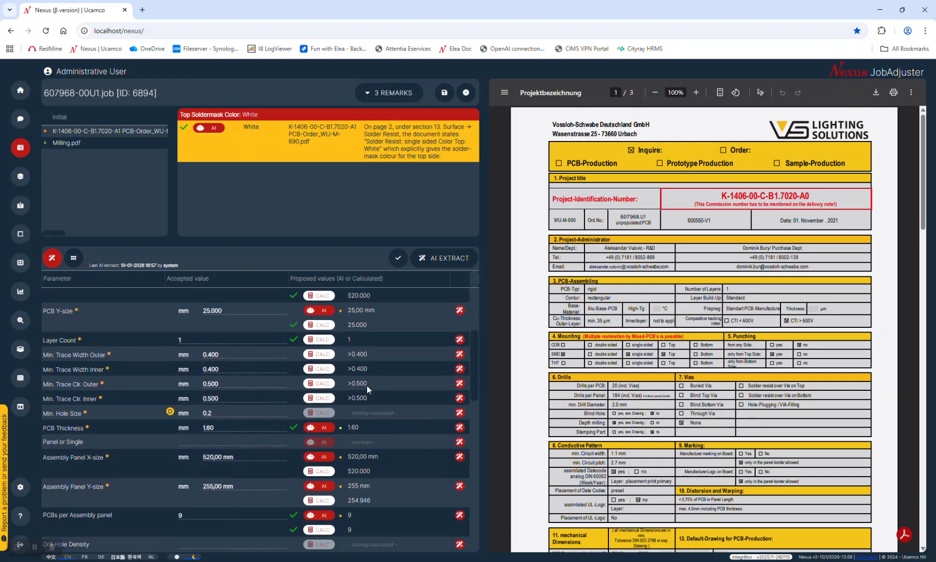
pyautogui.click(363, 354)
pyautogui.click(365, 315)
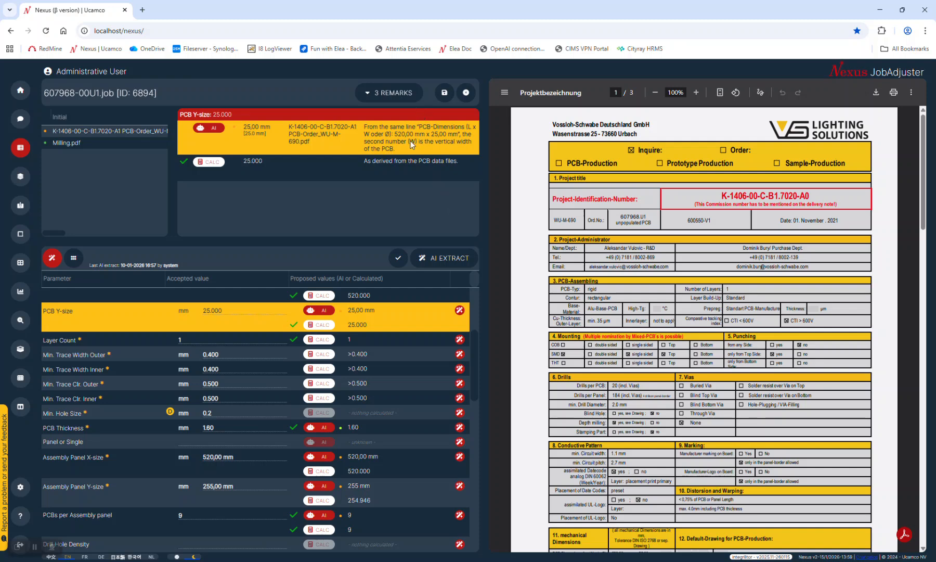
# Check the PCB Y-size proposals against section 11 of the order PDF and review the material and technology parameters.
pyautogui.scroll(-8, 705, 328)
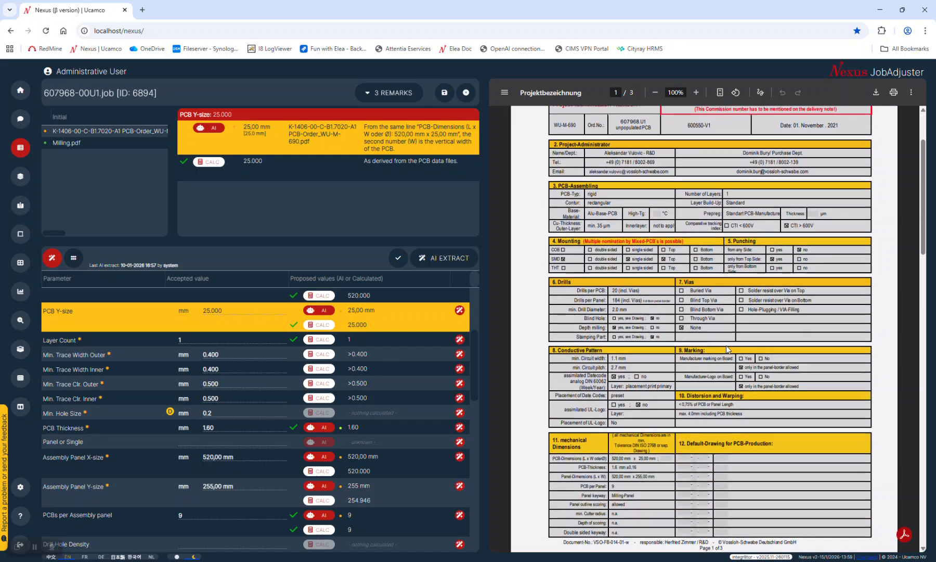
pyautogui.scroll(10, 671, 340)
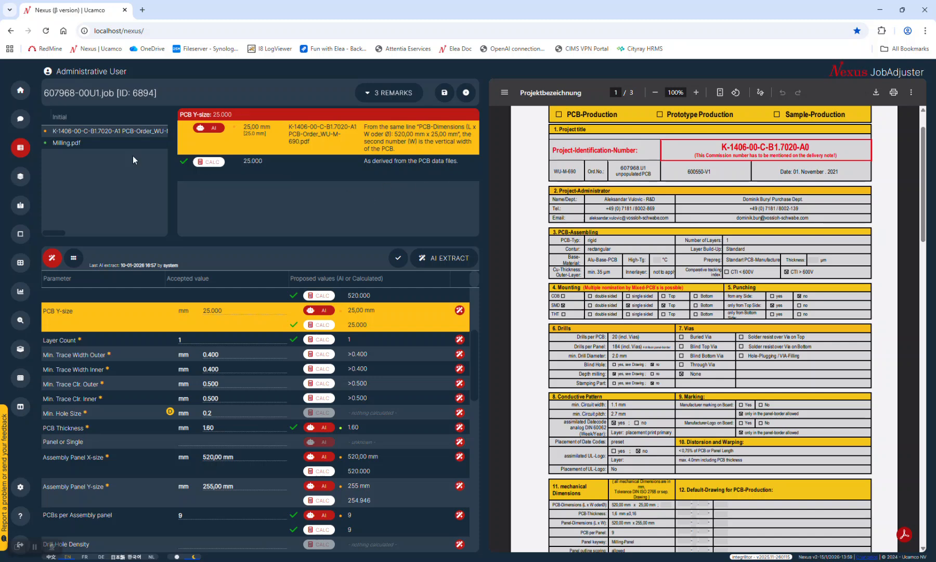
pyautogui.scroll(-3, 422, 361)
pyautogui.scroll(-3, 421, 364)
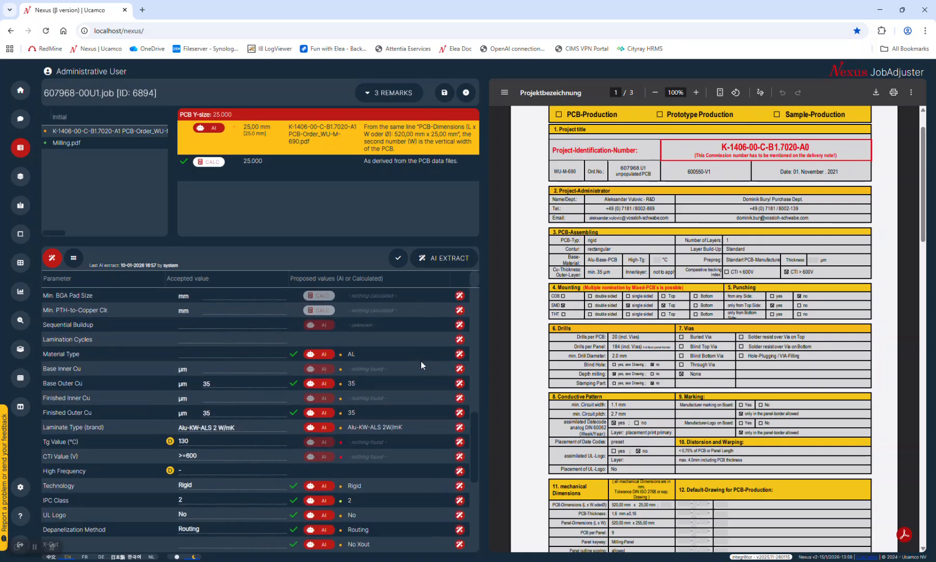
# Minimize the browser, switch to the PowerPoint presentation and start the slide show from the "Python Scripting for added scripting flexibility" slide.
pyautogui.click(882, 9)
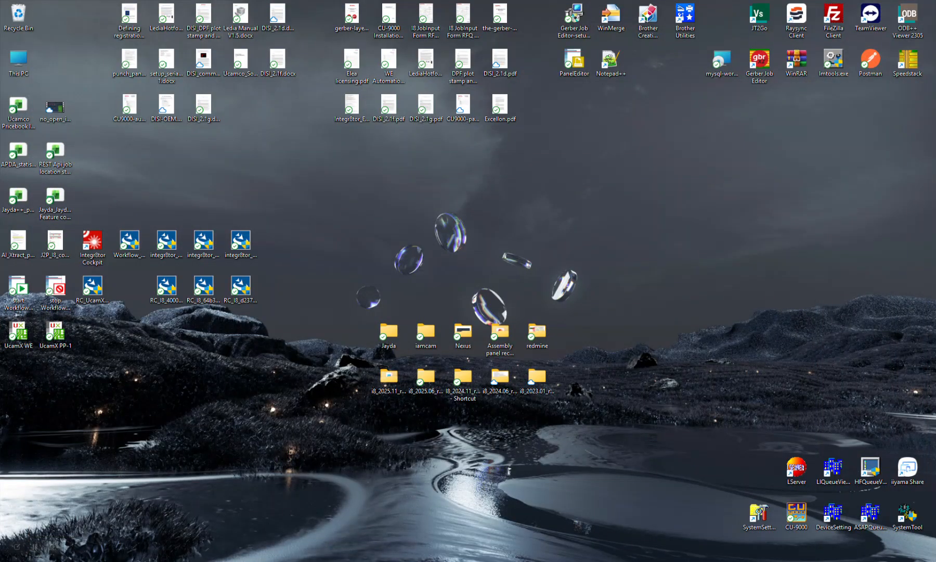
pyautogui.moveTo(297, 561)
pyautogui.click(299, 527)
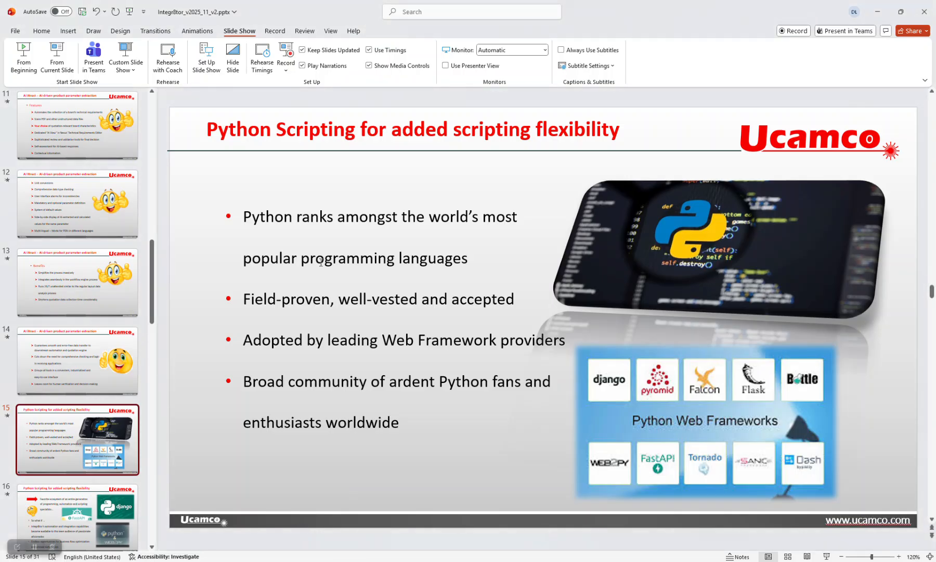
pyautogui.click(57, 55)
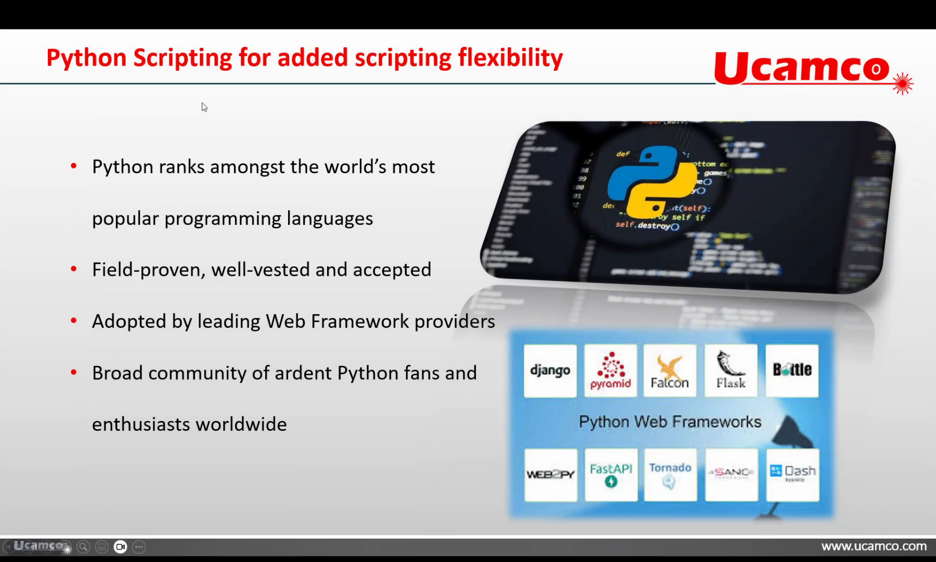